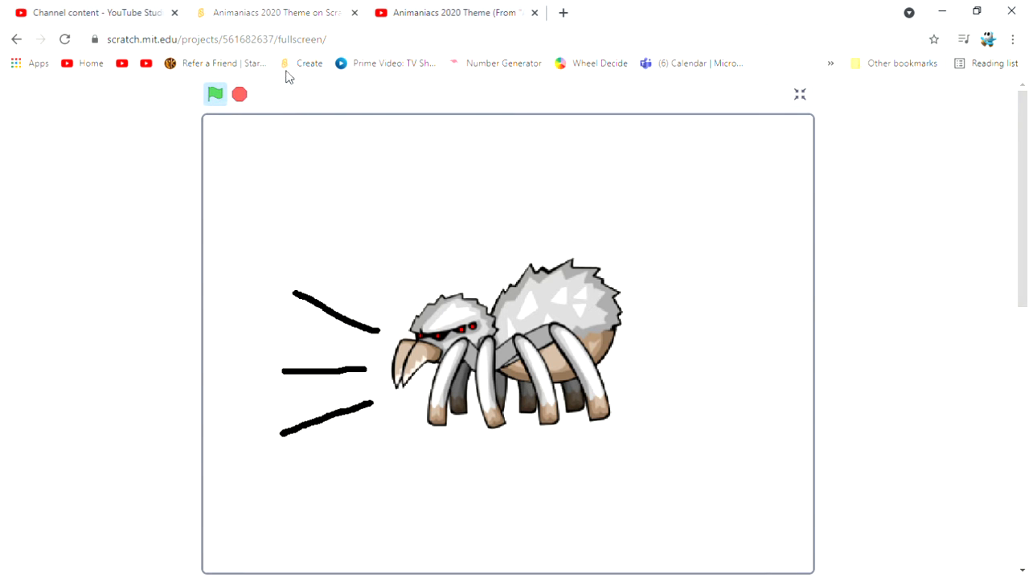
- Start the Animaniacs 2020 Theme acapella video playing from its YouTube page
{"action": "left_click", "coordinate": [452, 12]}
{"action": "key", "text": "space"}
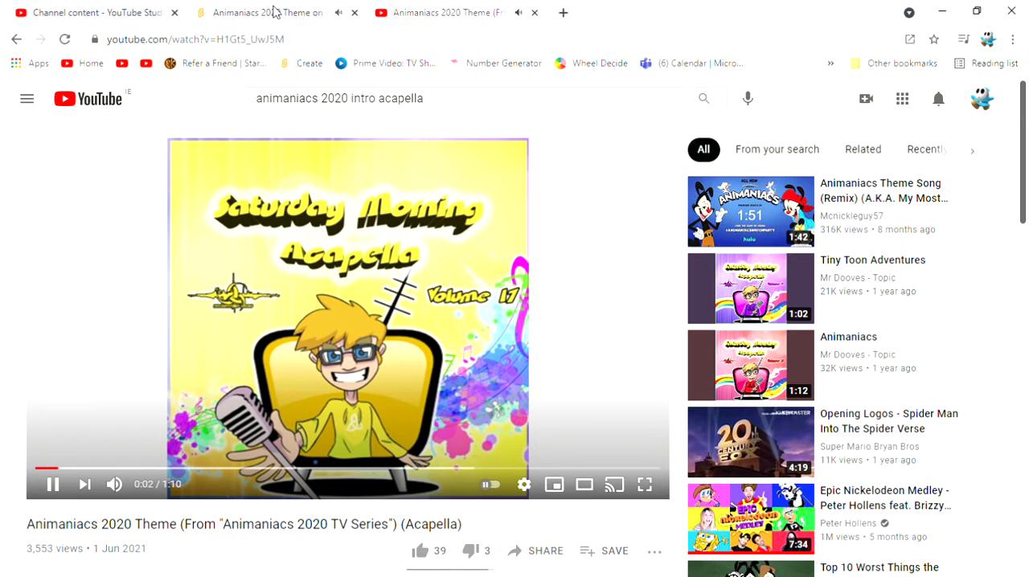
- Show the fullscreen spider project again while the acapella theme keeps playing
{"action": "left_click", "coordinate": [276, 12]}
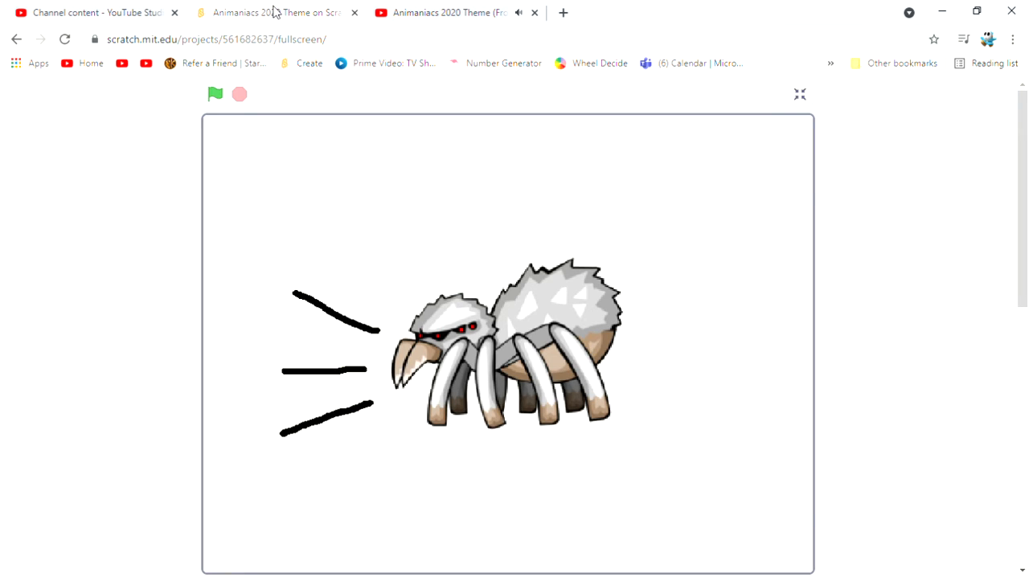